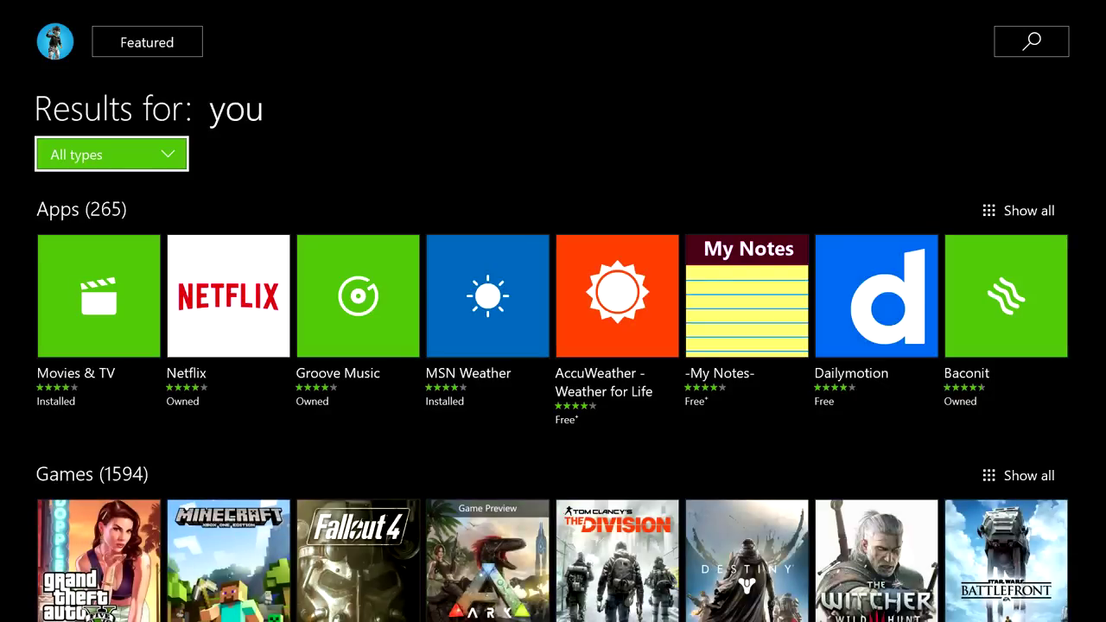
- Show all app results for the store search "you"
{"action": "key", "text": "Down"}
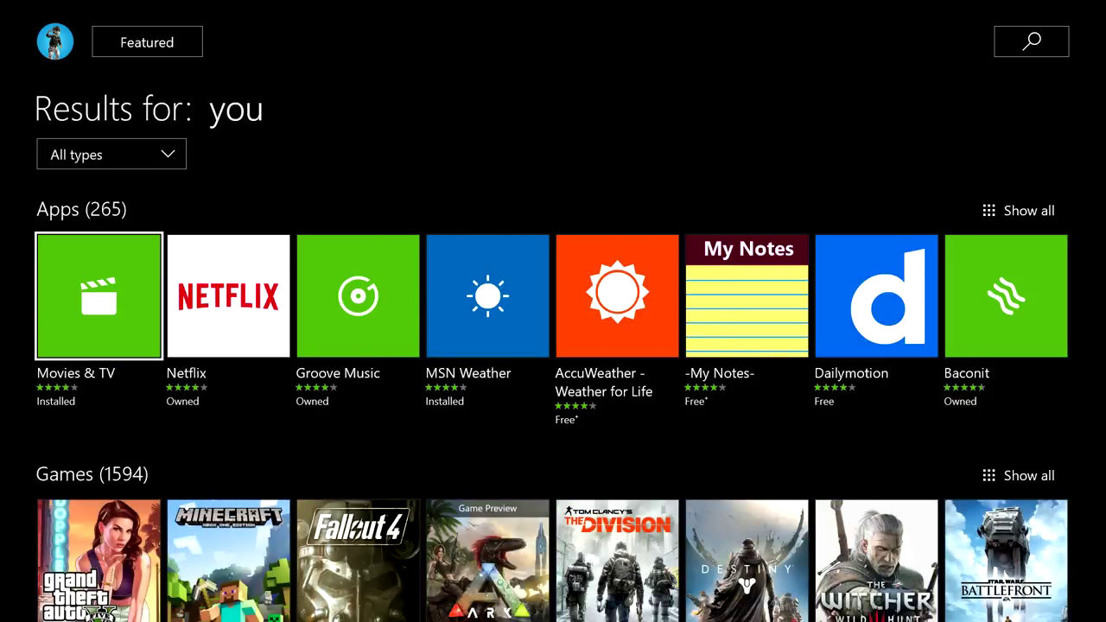
{"action": "key", "text": "Right"}
{"action": "key", "text": "Right"}
{"action": "key", "text": "Right"}
{"action": "key", "text": "Right"}
{"action": "key", "text": "Right"}
{"action": "key", "text": "Right"}
{"action": "key", "text": "Right"}
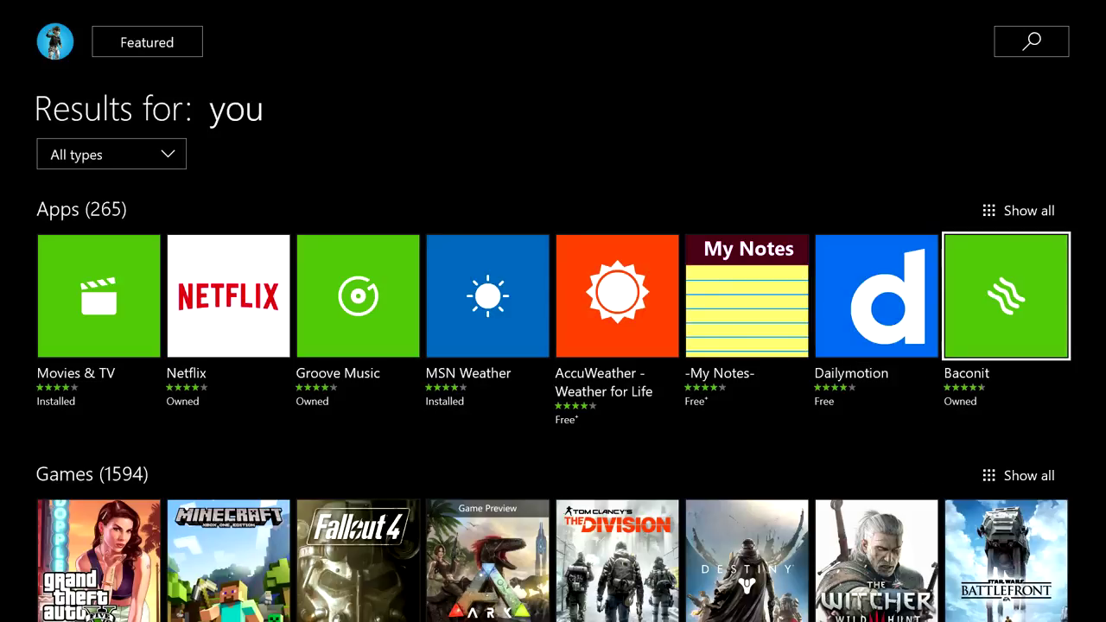
{"action": "key", "text": "Up"}
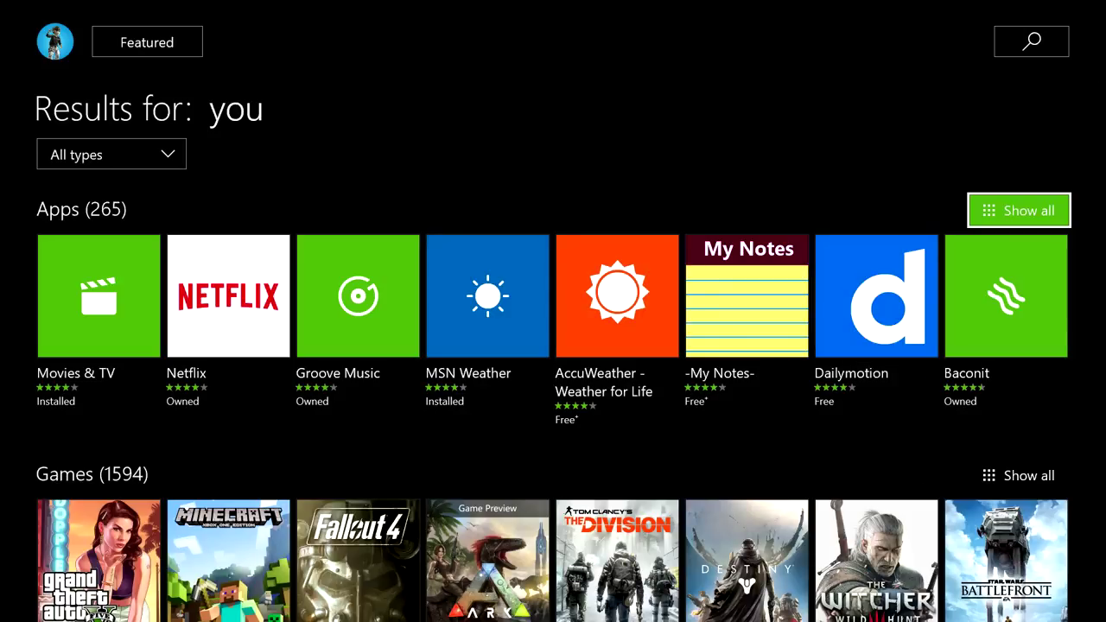
{"action": "key", "text": "Return"}
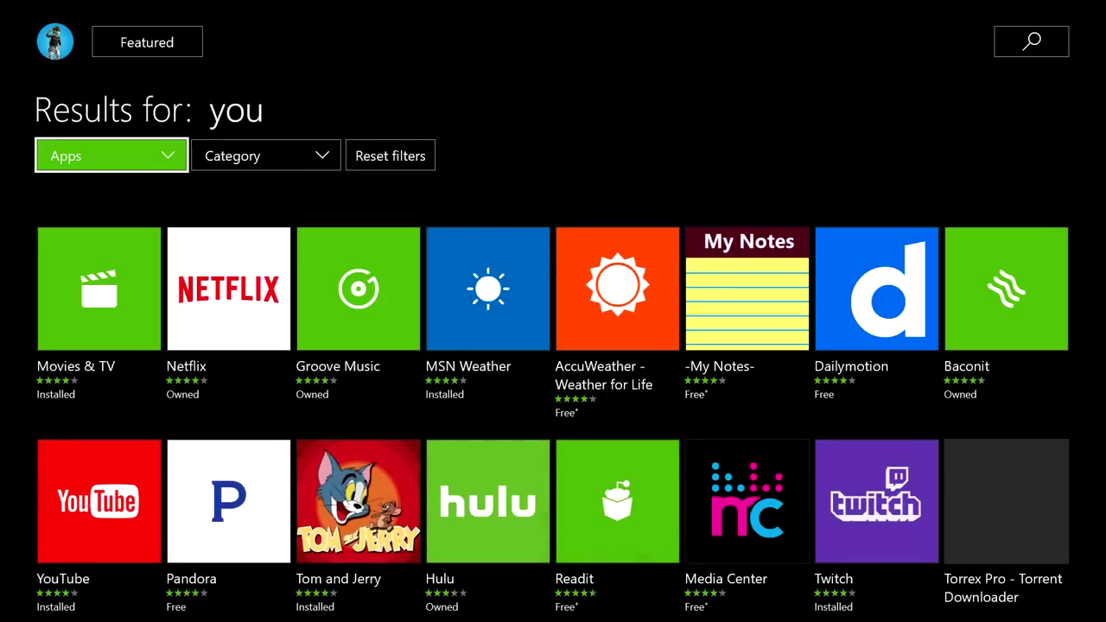
- Find Win64e10 among the app results, open its store page and install it
{"action": "key", "text": "Down"}
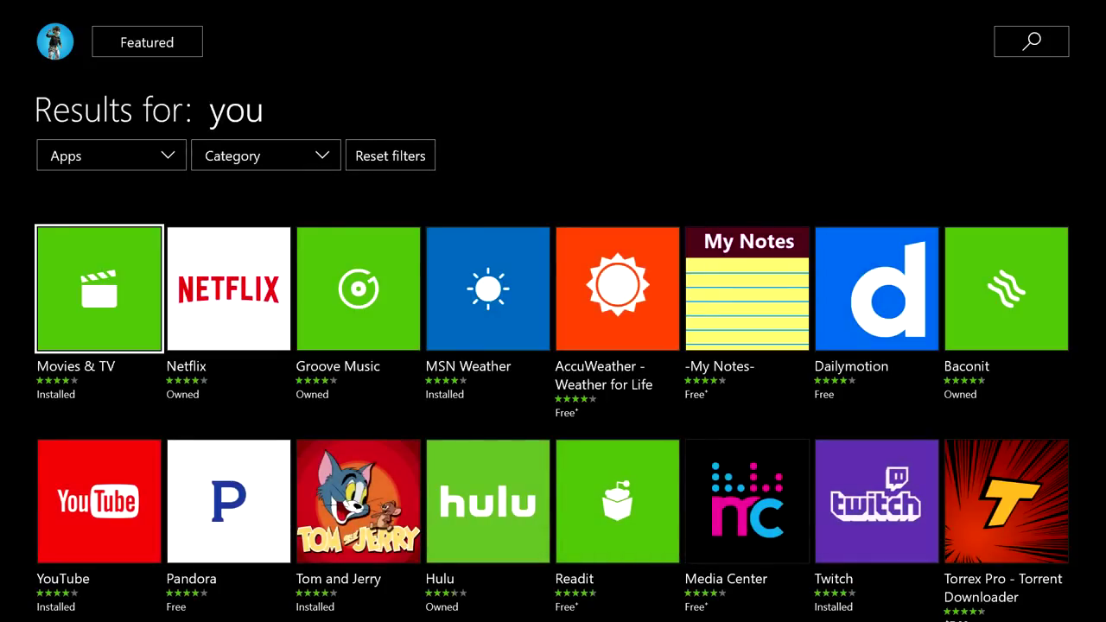
{"action": "key", "text": "Down"}
{"action": "key", "text": "Down"}
{"action": "key", "text": "Down"}
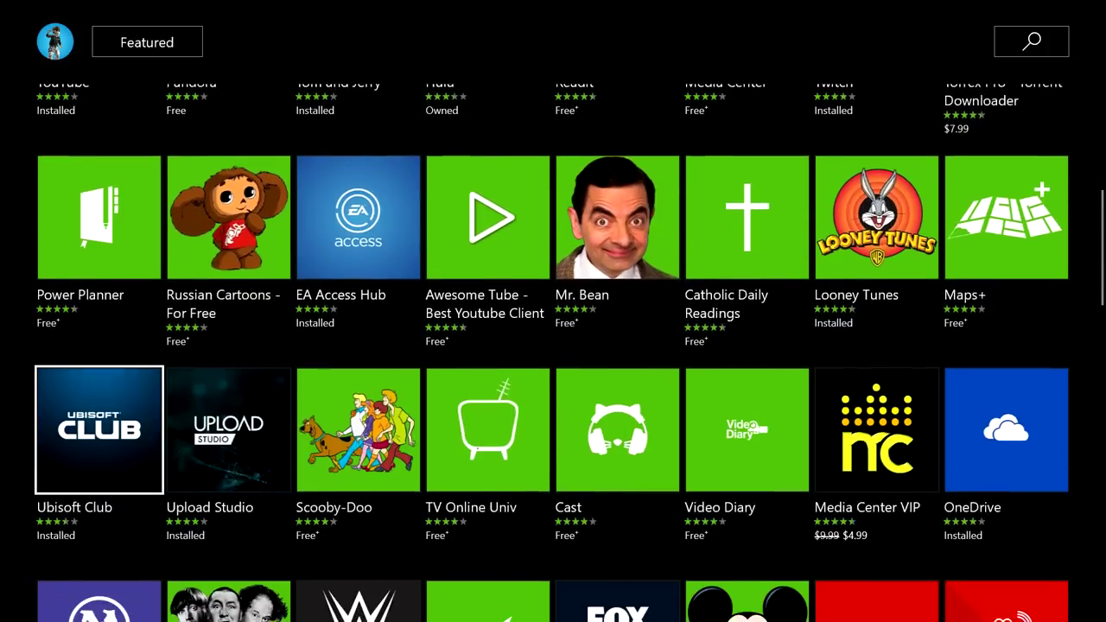
{"action": "key", "text": "Down"}
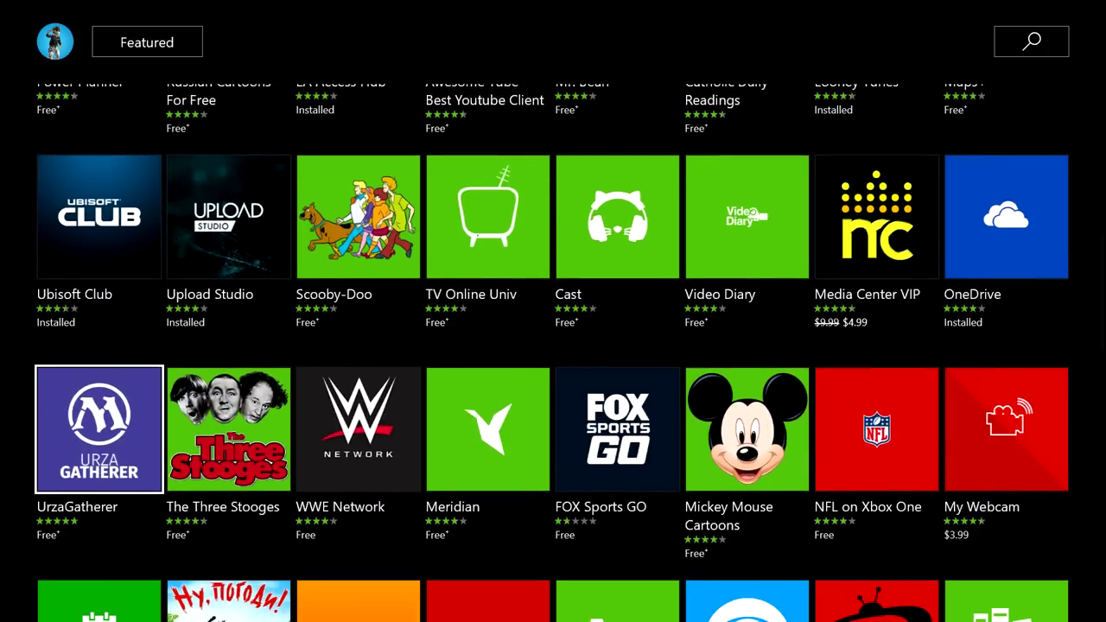
{"action": "key", "text": "Down"}
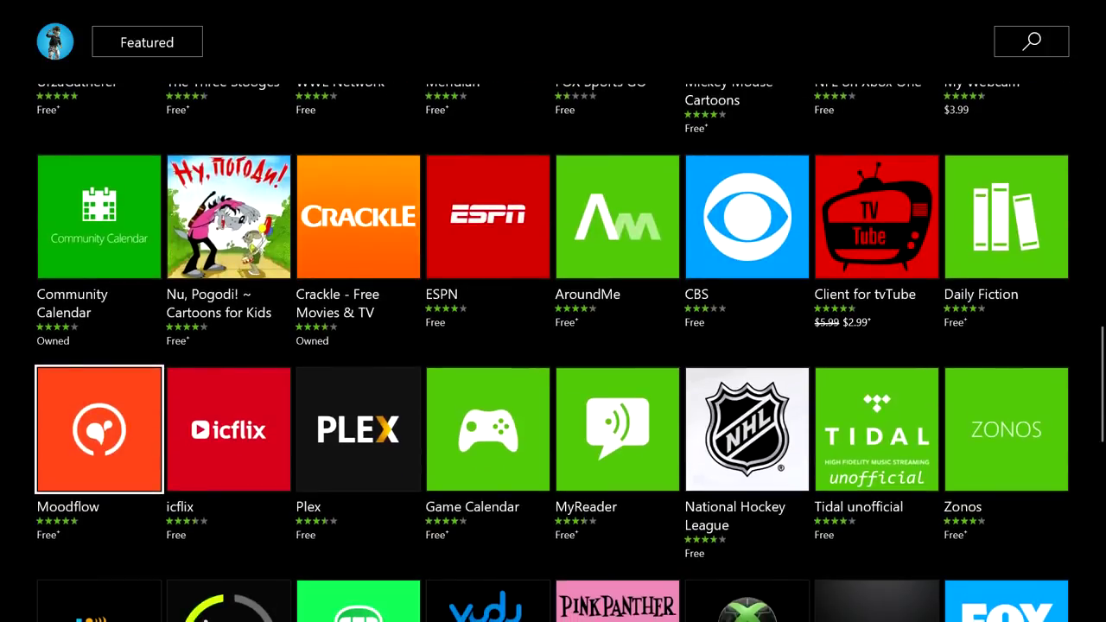
{"action": "key", "text": "Down"}
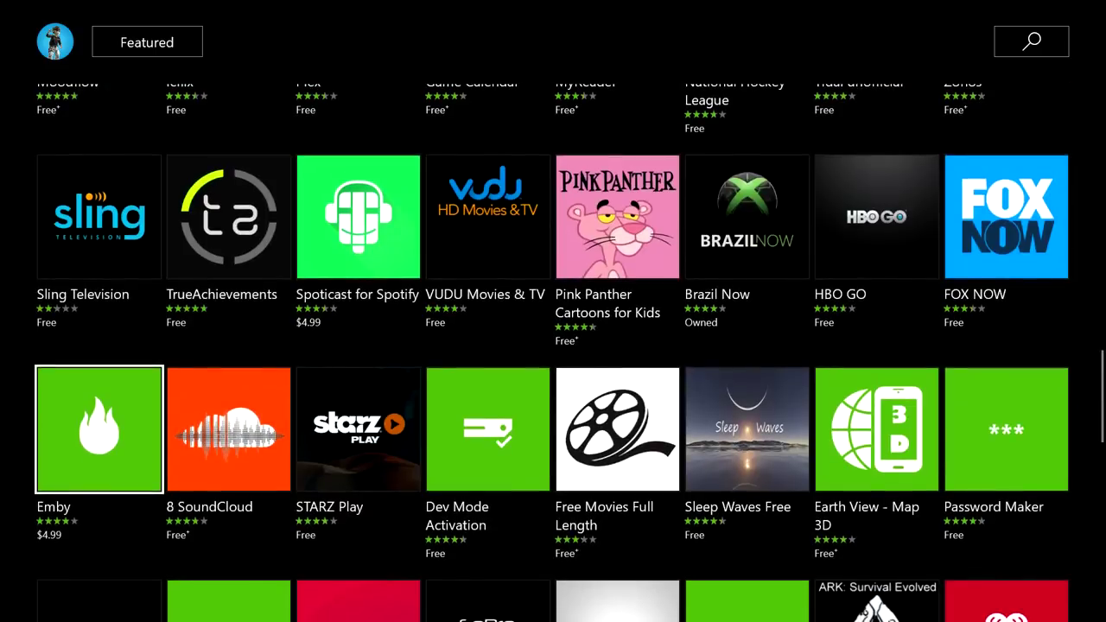
{"action": "key", "text": "Down"}
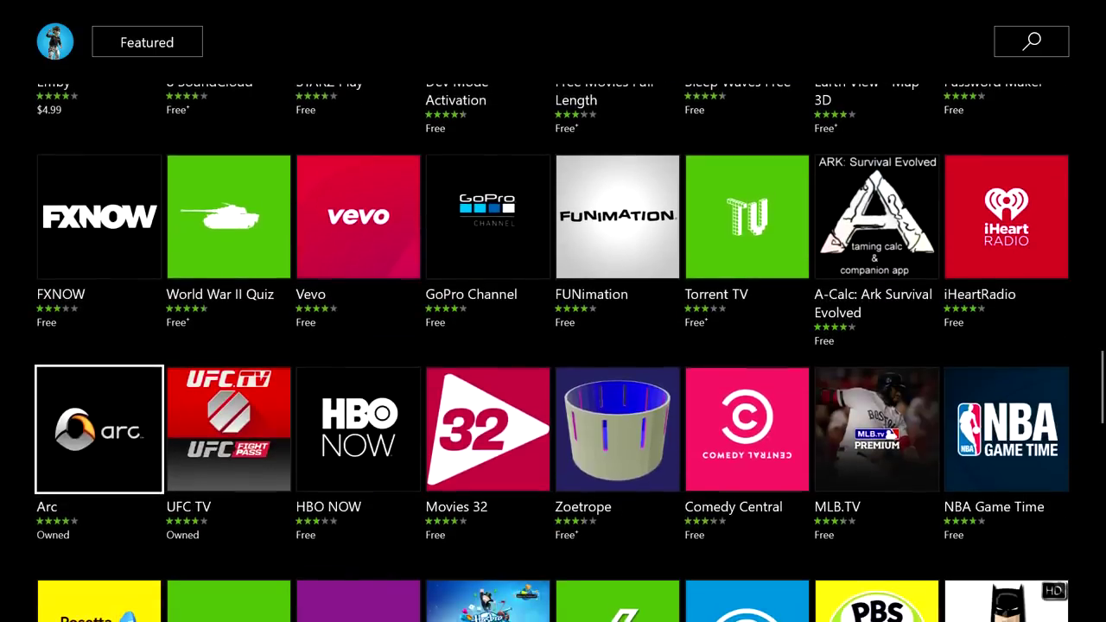
{"action": "key", "text": "Down"}
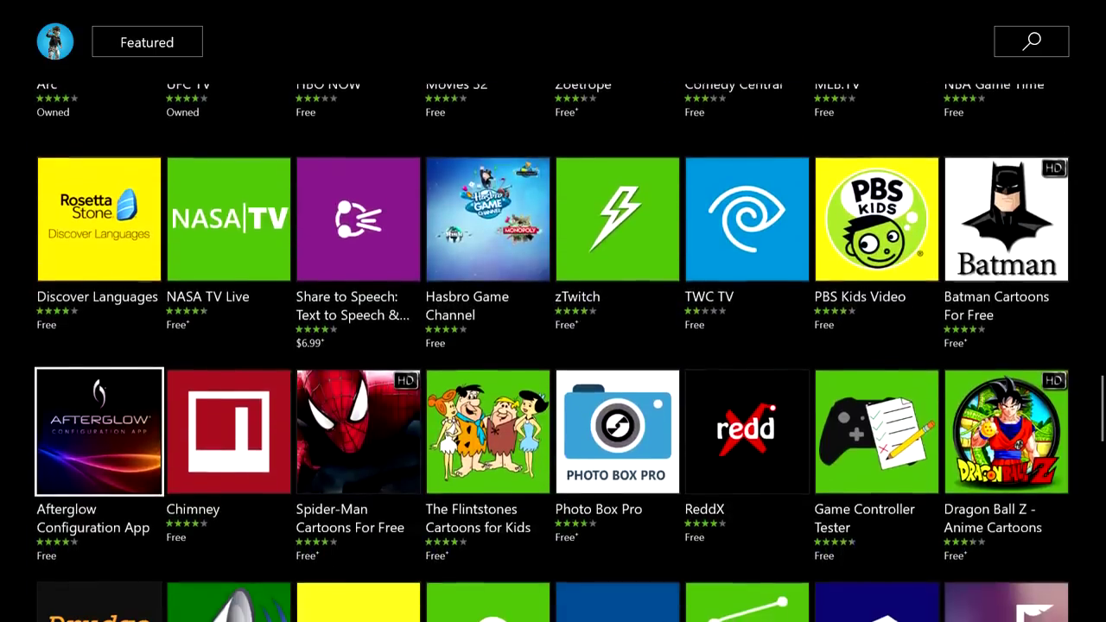
{"action": "key", "text": "Down"}
{"action": "key", "text": "Down"}
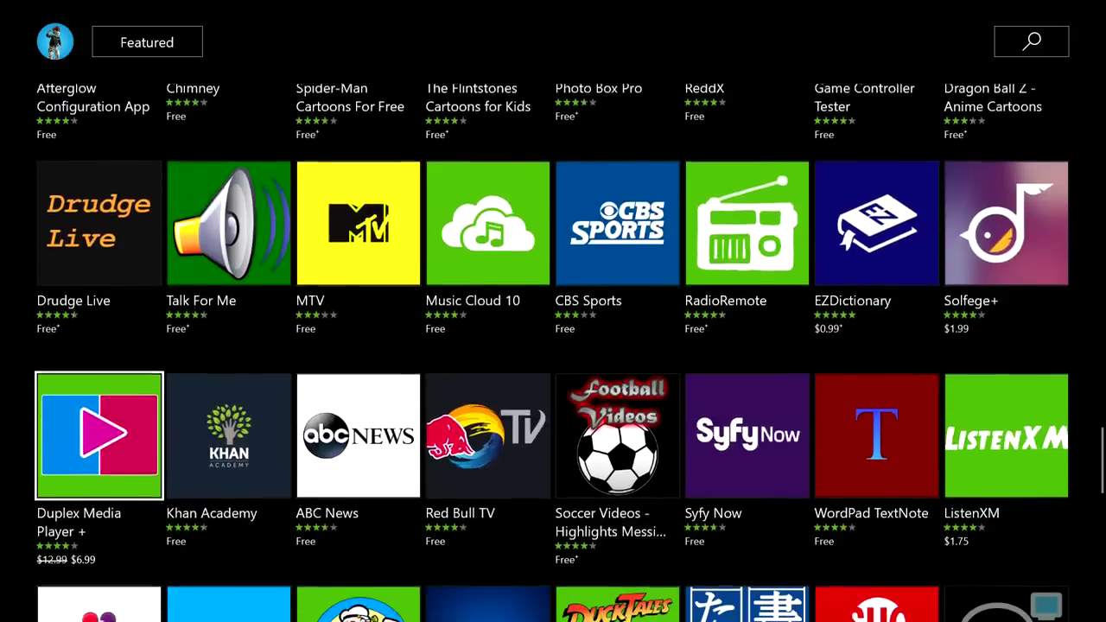
{"action": "key", "text": "Down"}
{"action": "key", "text": "Down"}
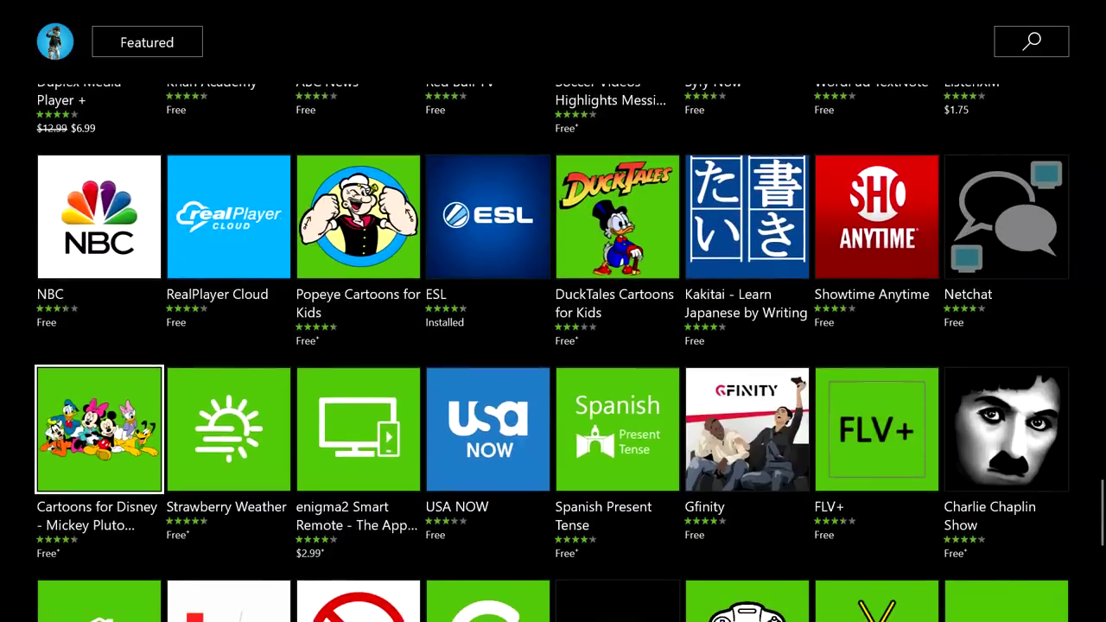
{"action": "key", "text": "Down"}
{"action": "key", "text": "Down"}
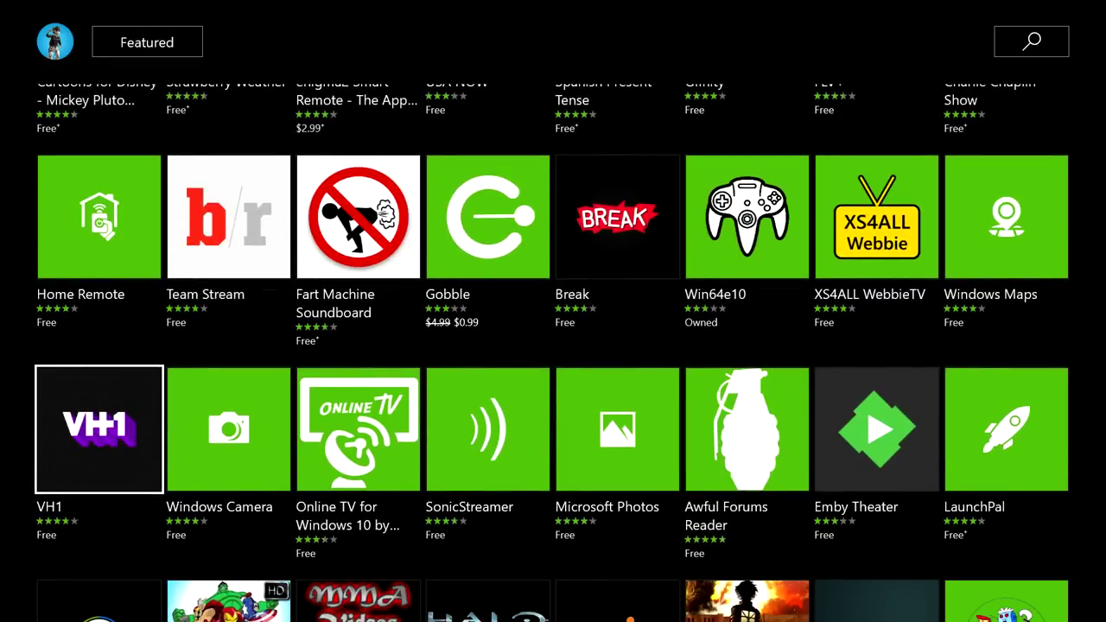
{"action": "key", "text": "Up"}
{"action": "key", "text": "Right"}
{"action": "key", "text": "Right"}
{"action": "key", "text": "Right"}
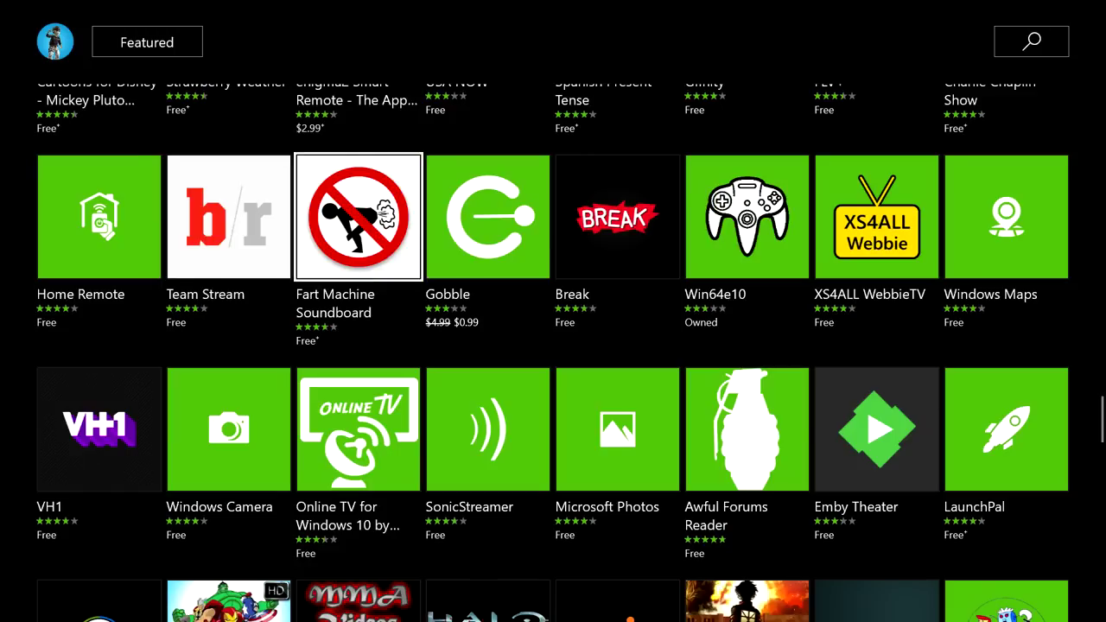
{"action": "key", "text": "Right"}
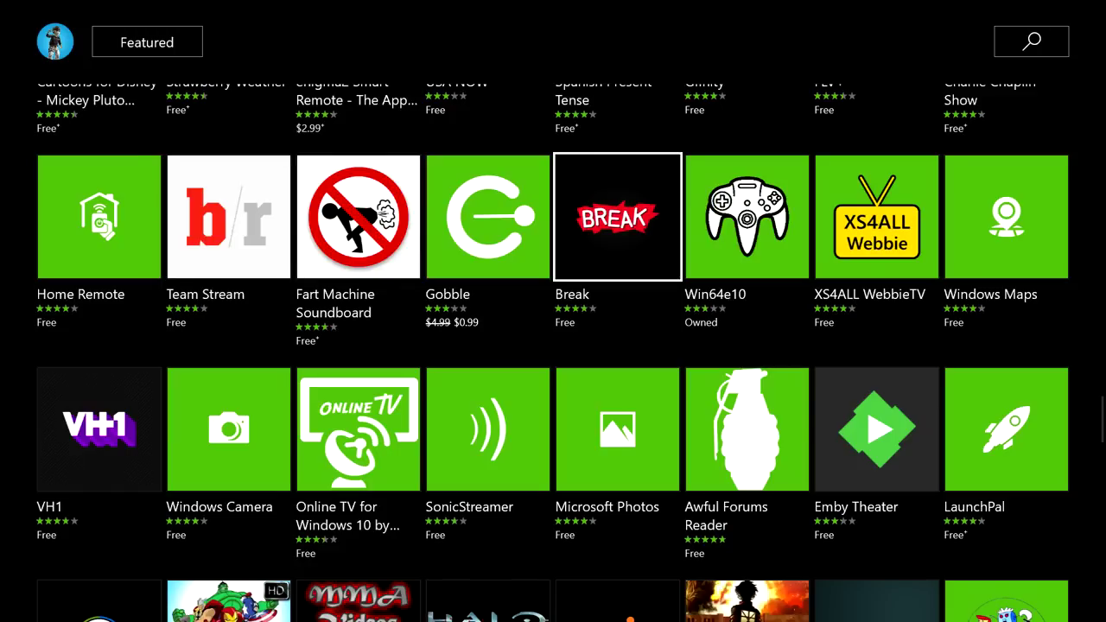
{"action": "key", "text": "Right"}
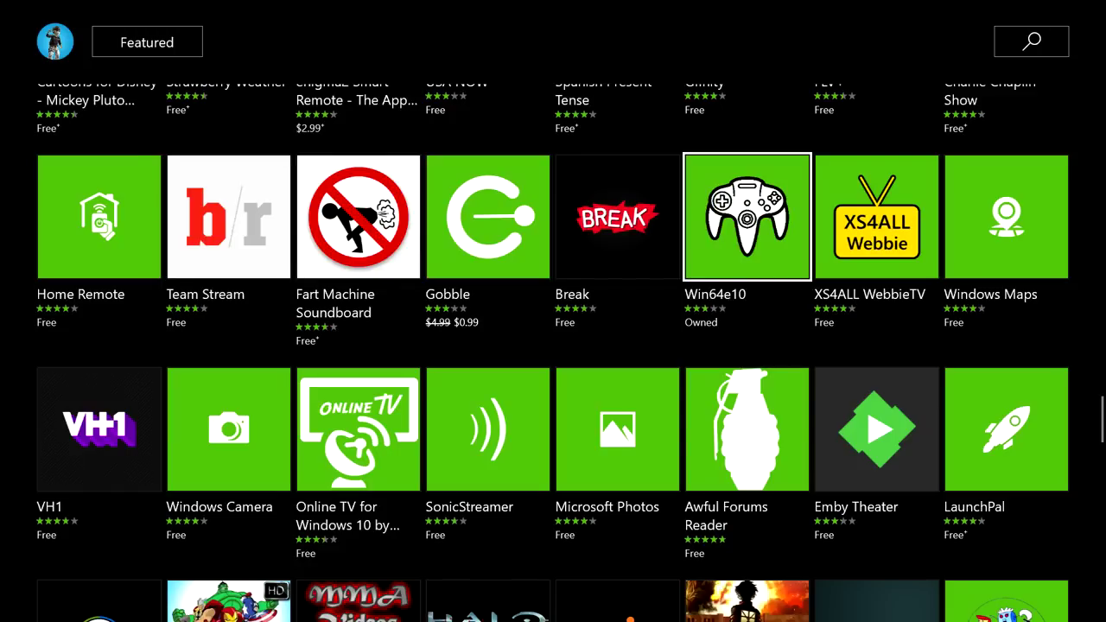
{"action": "key", "text": "Return"}
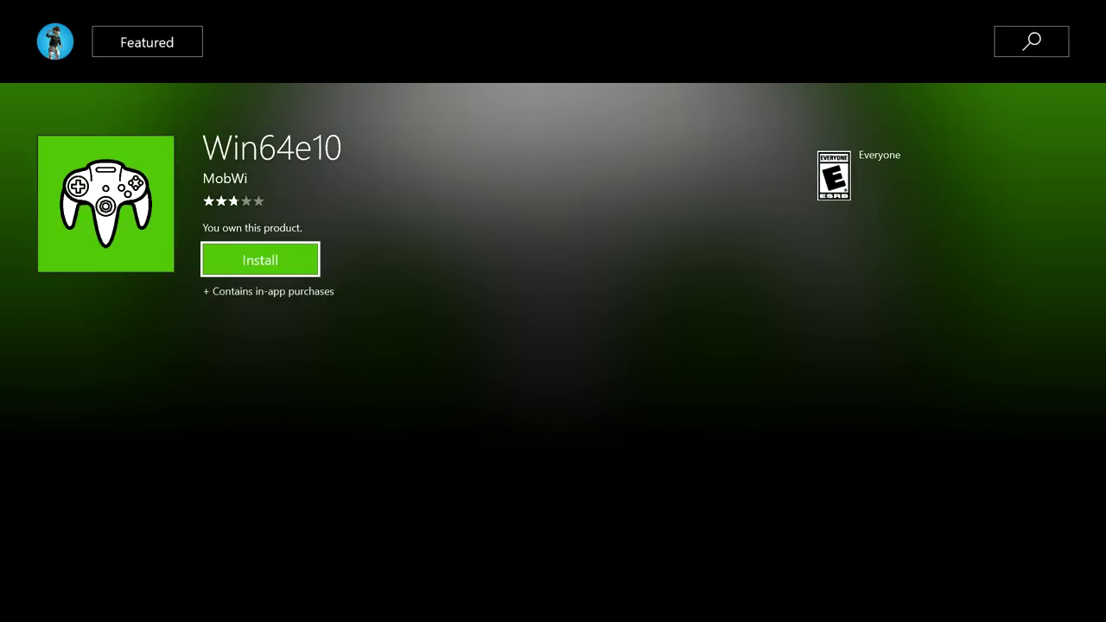
{"action": "key", "text": "Return"}
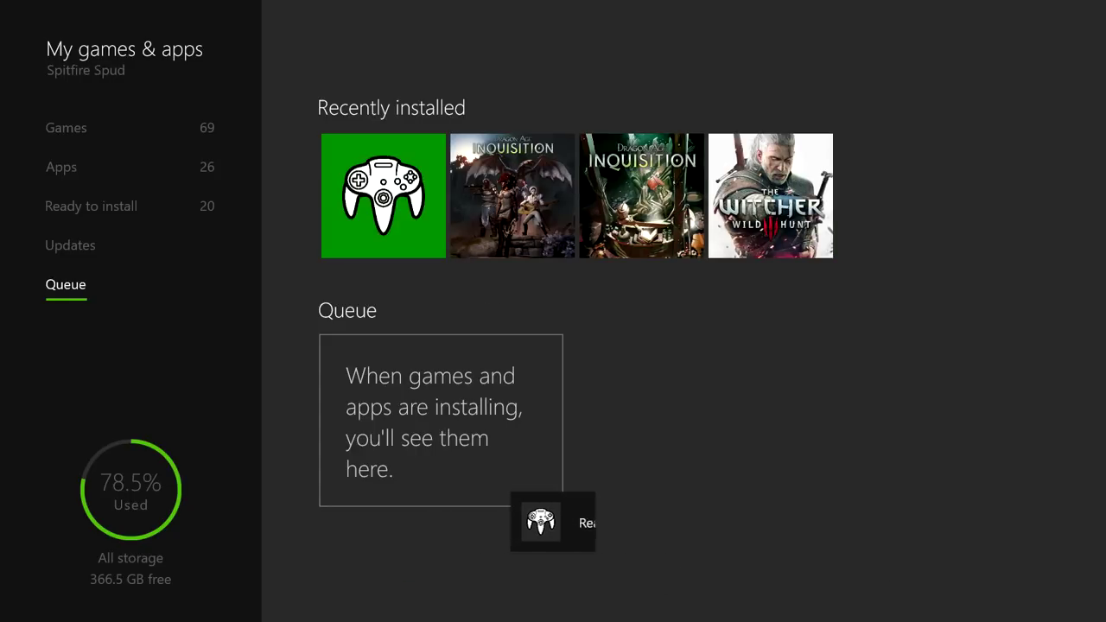
- Launch Win64e10 and open its Import page
{"action": "key", "text": "super"}
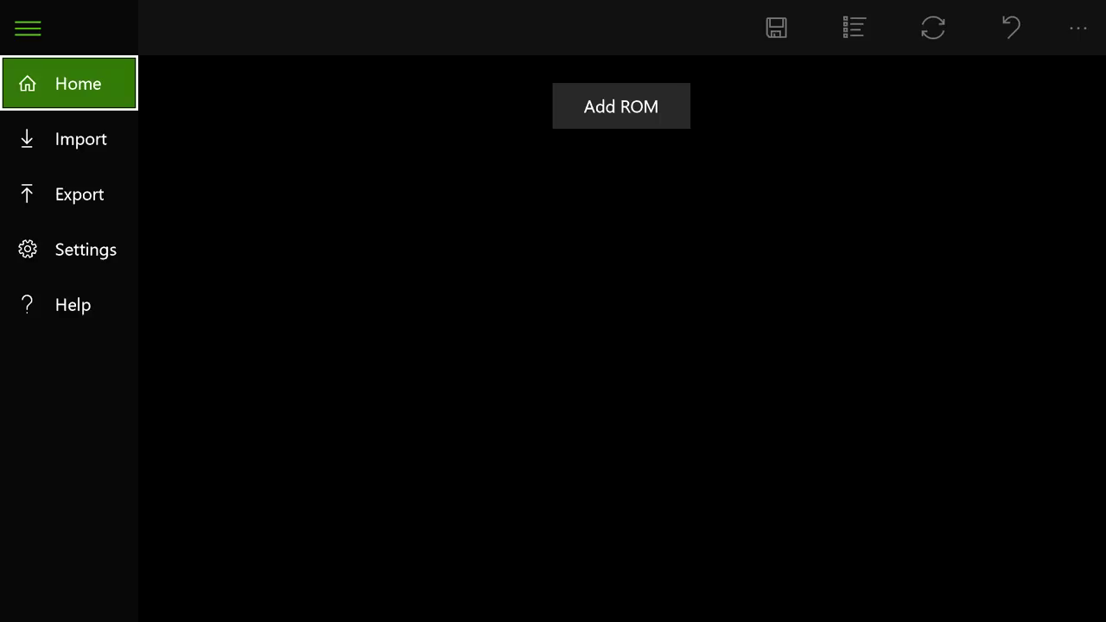
{"action": "key", "text": "Tab"}
{"action": "left_click", "coordinate": [81, 139]}
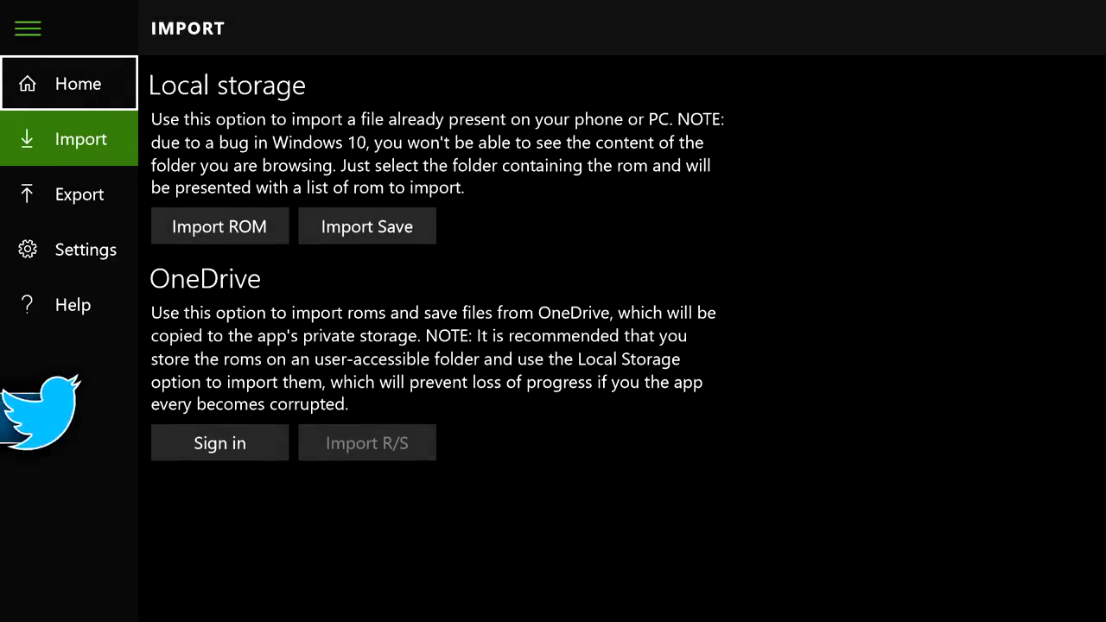
- Sign in to OneDrive for importing ROMs and save files
{"action": "key", "text": "Down"}
{"action": "key", "text": "Down"}
{"action": "key", "text": "Right"}
{"action": "key", "text": "Down"}
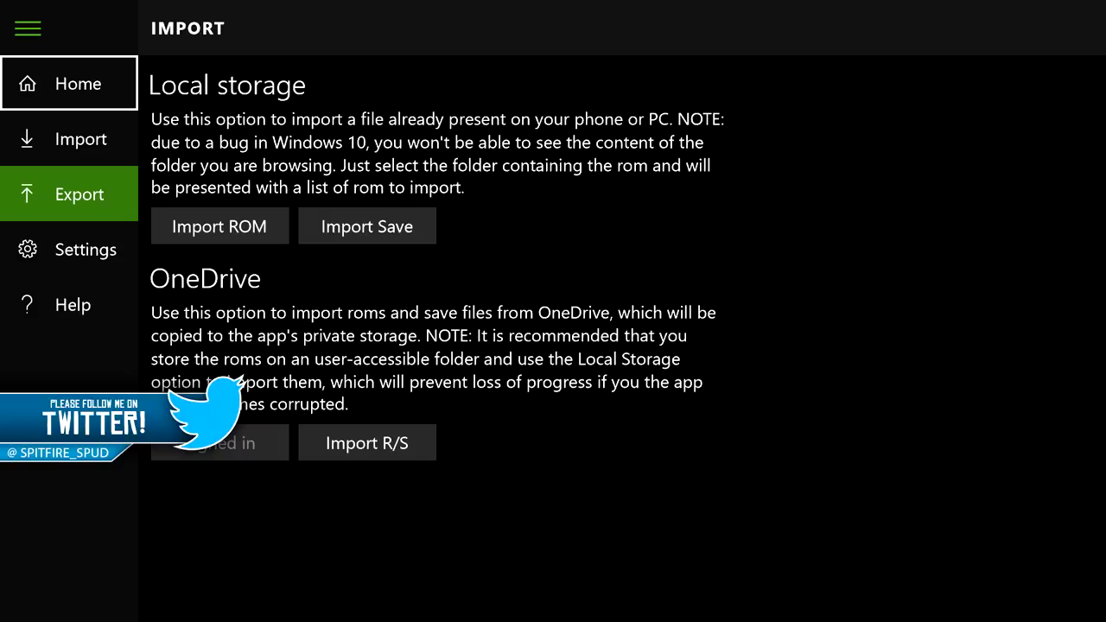
{"action": "key", "text": "Return"}
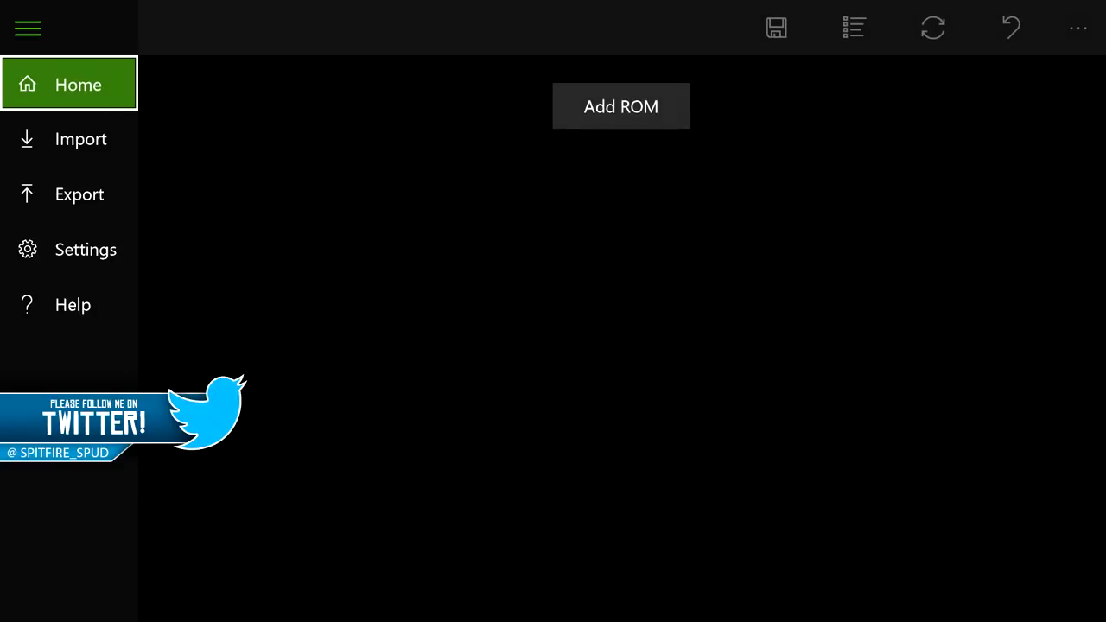
{"action": "key", "text": "Down"}
{"action": "key", "text": "Return"}
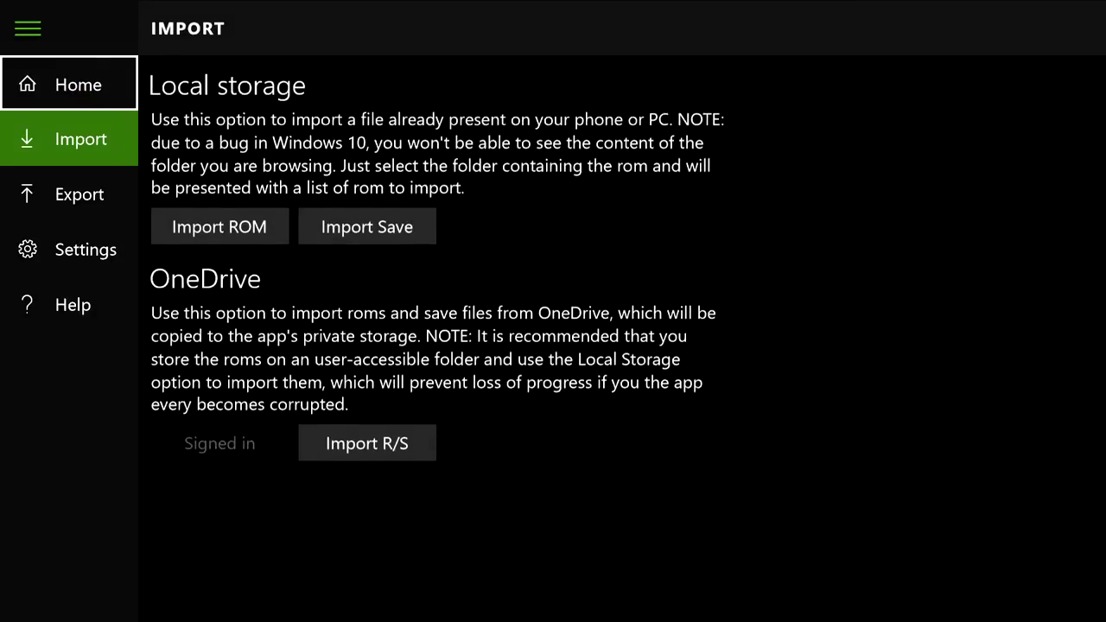
{"action": "key", "text": "Down"}
{"action": "key", "text": "Right"}
{"action": "key", "text": "Down"}
{"action": "key", "text": "Return"}
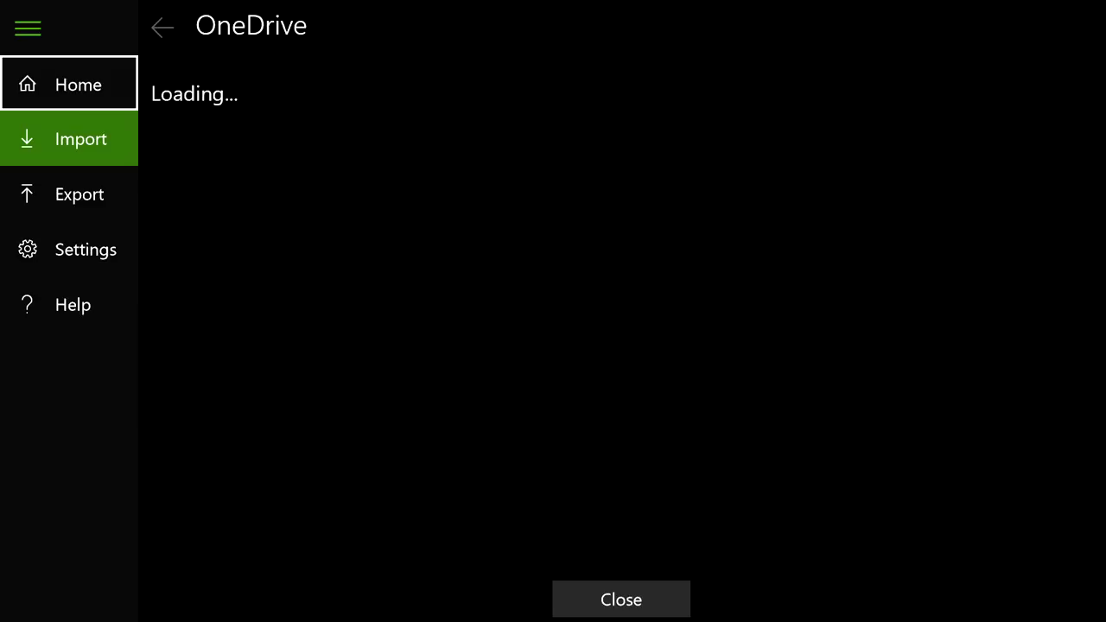
{"action": "key", "text": "Down"}
{"action": "key", "text": "Down"}
{"action": "key", "text": "Down"}
{"action": "key", "text": "Down"}
{"action": "key", "text": "Down"}
{"action": "key", "text": "Down"}
{"action": "key", "text": "Down"}
{"action": "key", "text": "Down"}
{"action": "key", "text": "Return"}
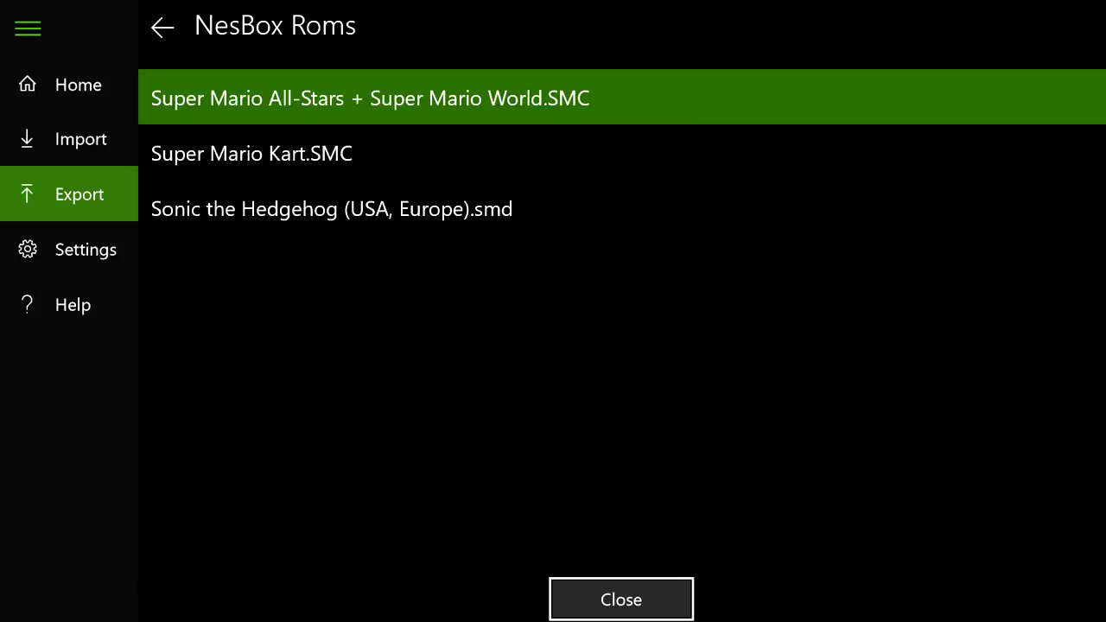
{"action": "key", "text": "Escape"}
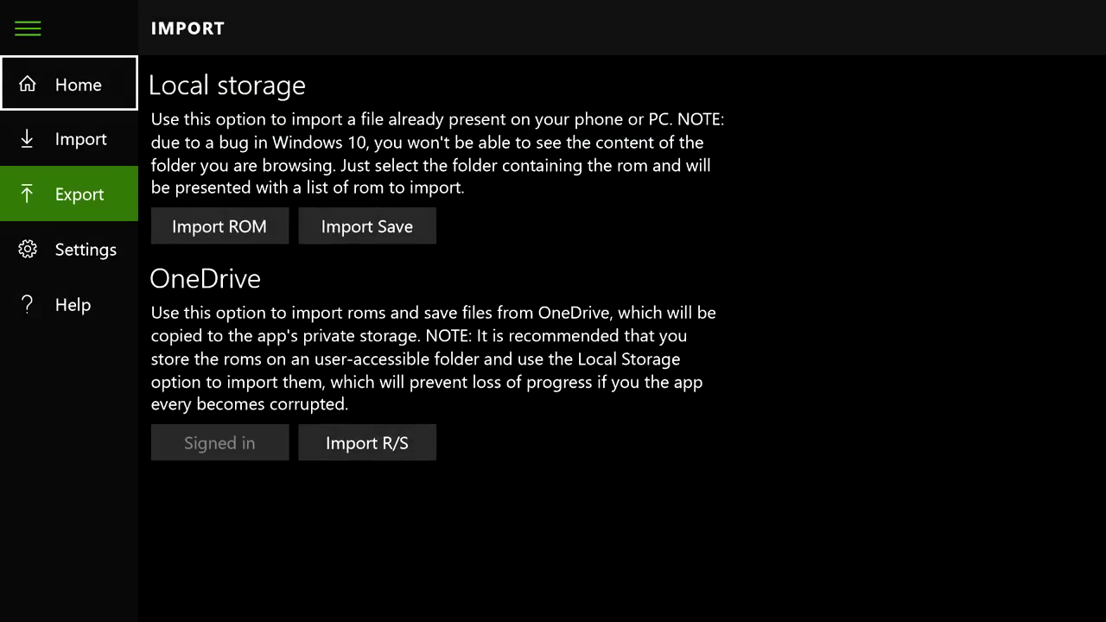
{"action": "key", "text": "Down"}
{"action": "key", "text": "Up"}
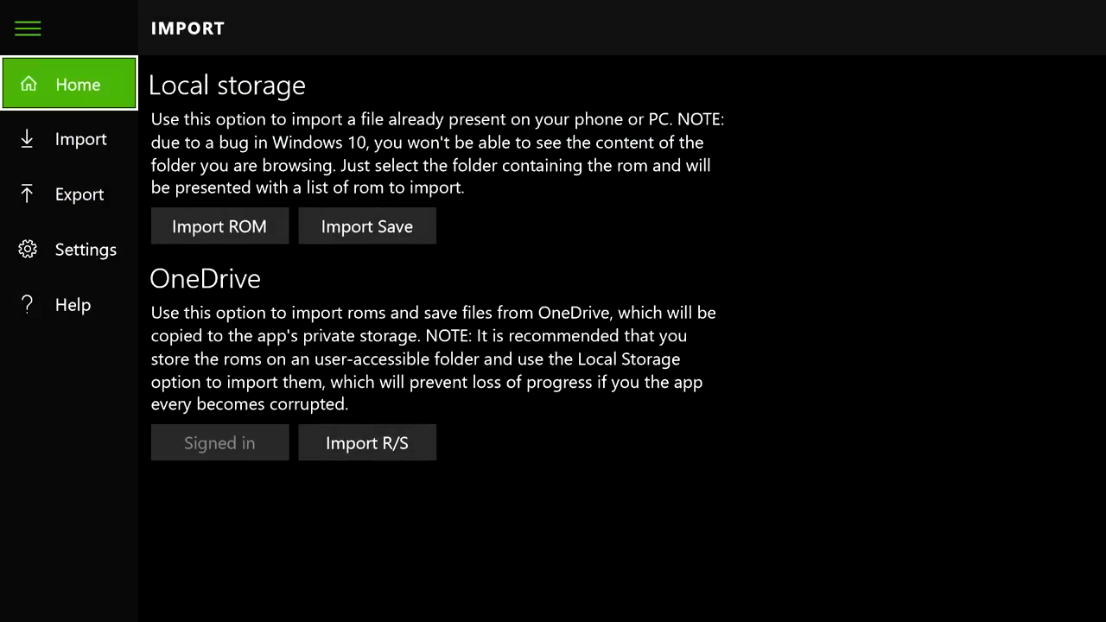
{"action": "key", "text": "Return"}
{"action": "key", "text": "Escape"}
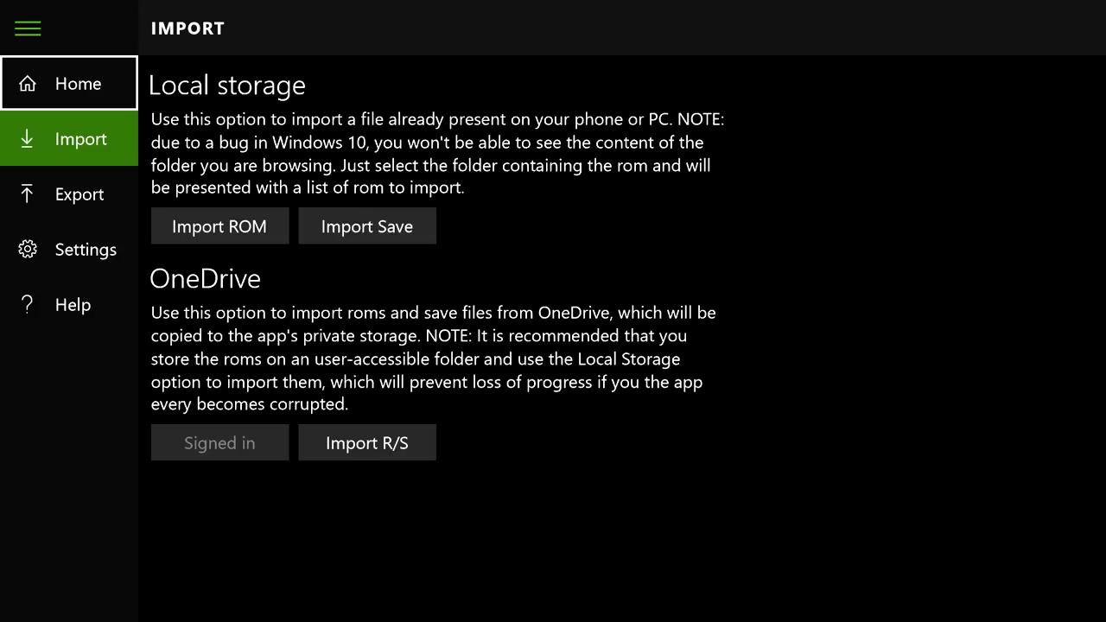
- Start a ROM and save import from OneDrive and open the Roms folder
{"action": "key", "text": "Right"}
{"action": "key", "text": "Down"}
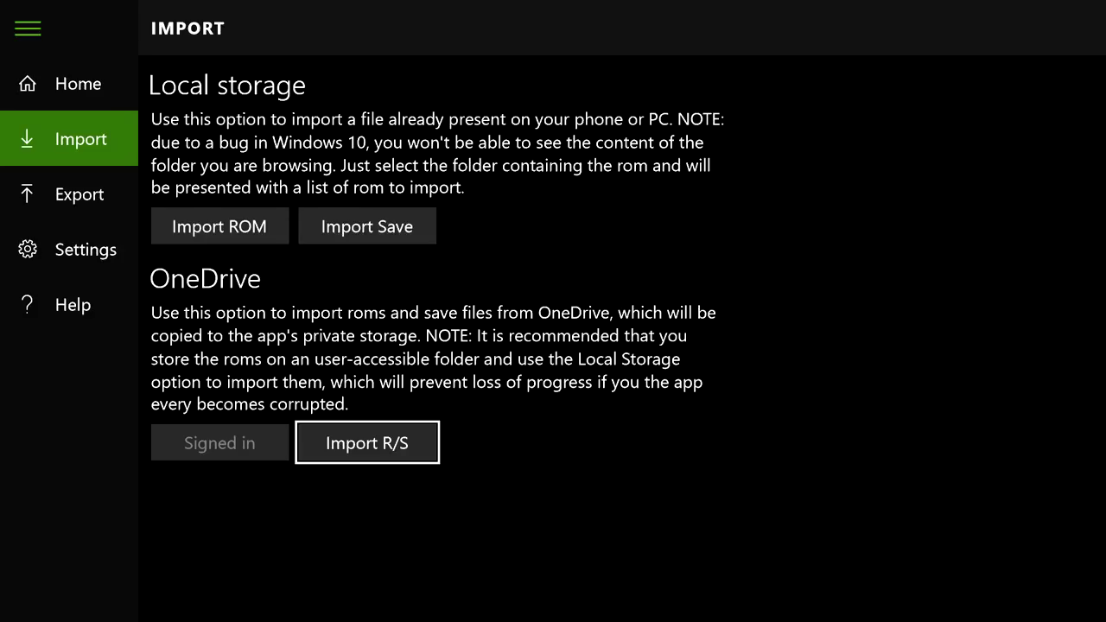
{"action": "key", "text": "Return"}
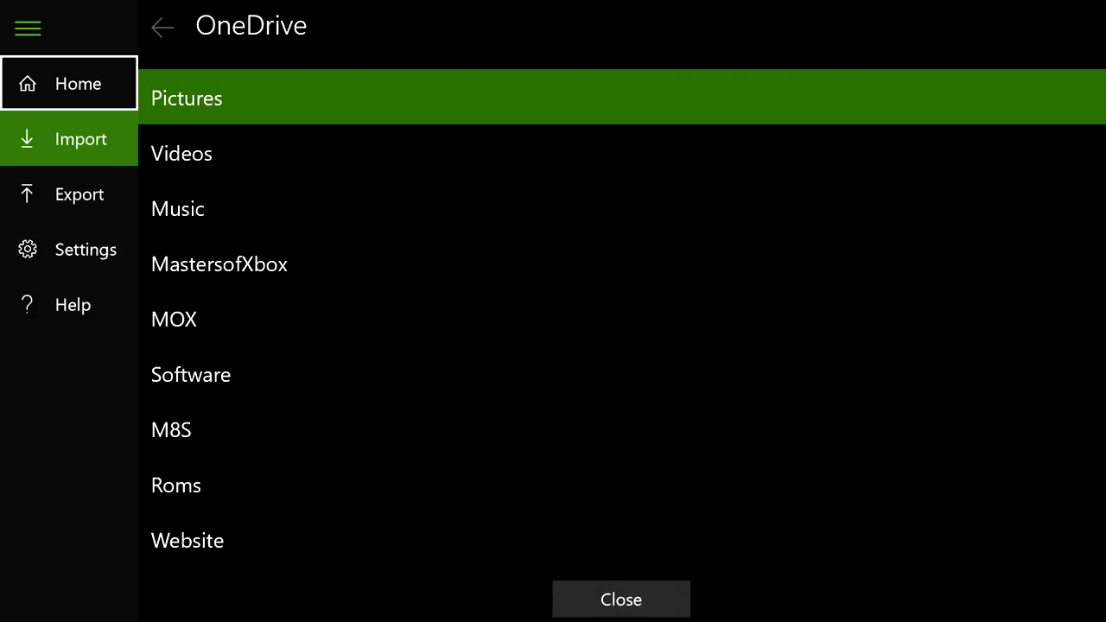
{"action": "key", "text": "Right"}
{"action": "key", "text": "Down"}
{"action": "key", "text": "Down"}
{"action": "key", "text": "Down"}
{"action": "key", "text": "Down"}
{"action": "key", "text": "Down"}
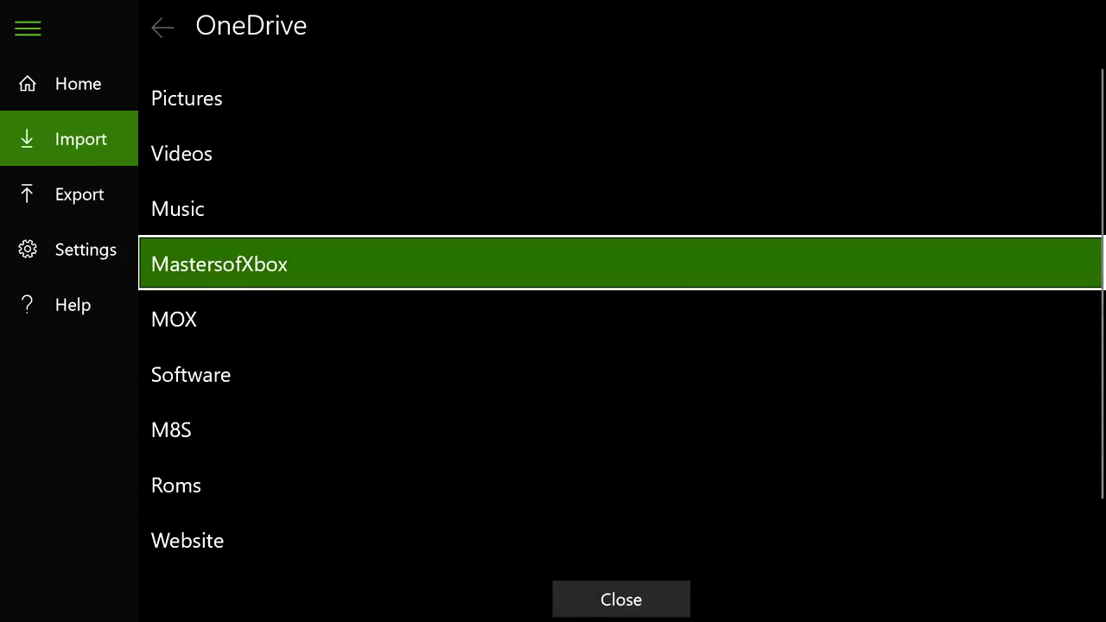
{"action": "key", "text": "Down"}
{"action": "key", "text": "Down"}
{"action": "key", "text": "Return"}
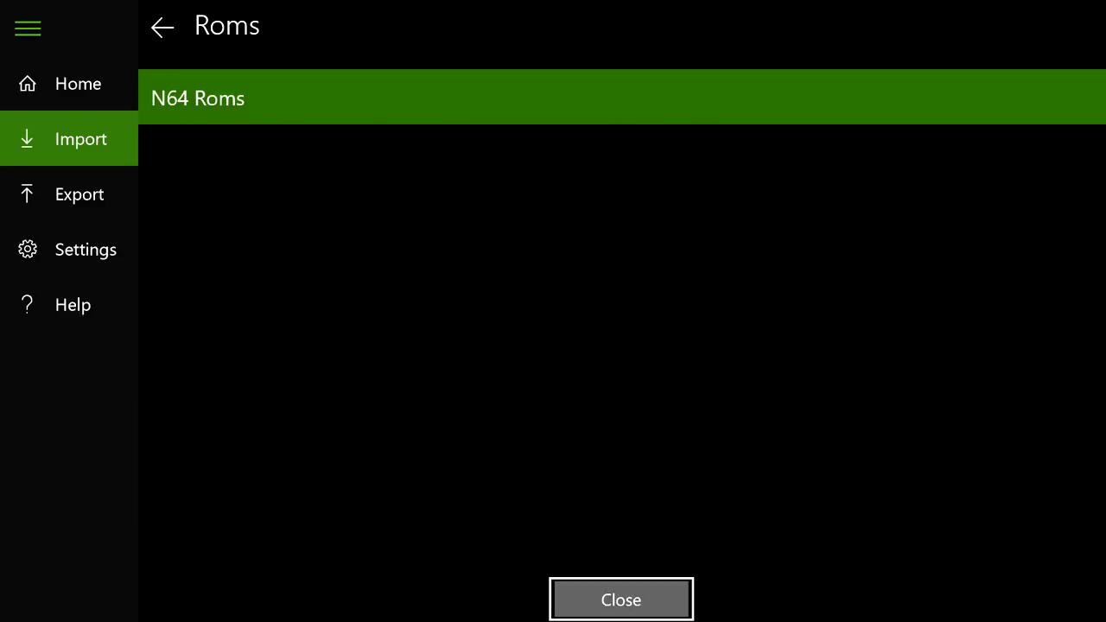
- Open the N64 Roms subfolder in the OneDrive import browser
{"action": "key", "text": "Return"}
{"action": "key", "text": "Right"}
{"action": "key", "text": "Right"}
{"action": "key", "text": "Down"}
{"action": "key", "text": "Return"}
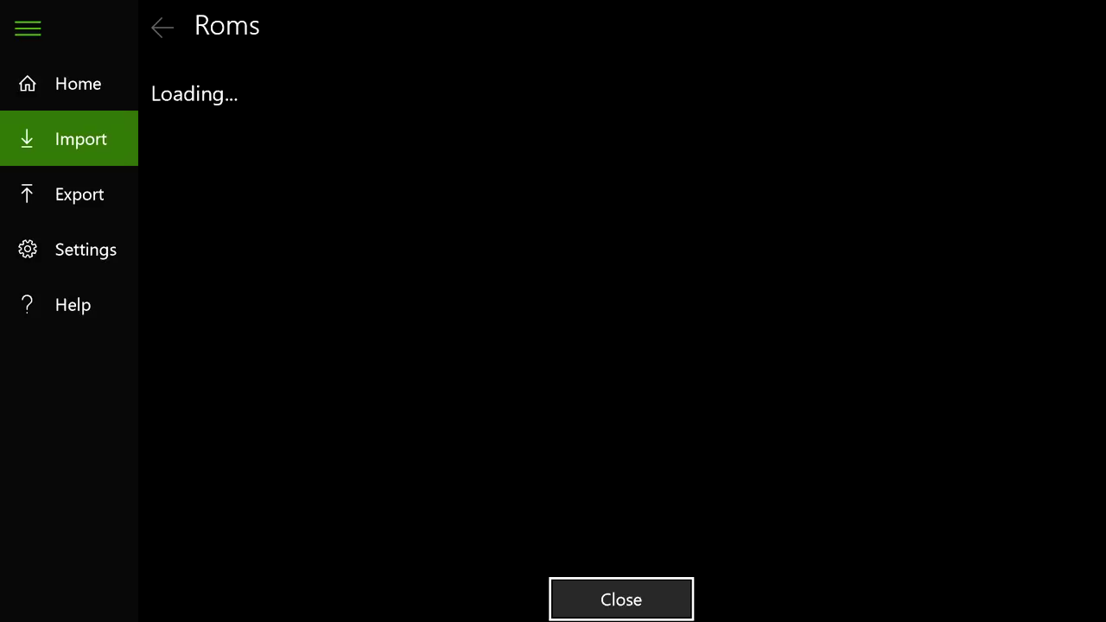
{"action": "key", "text": "Up"}
{"action": "key", "text": "Return"}
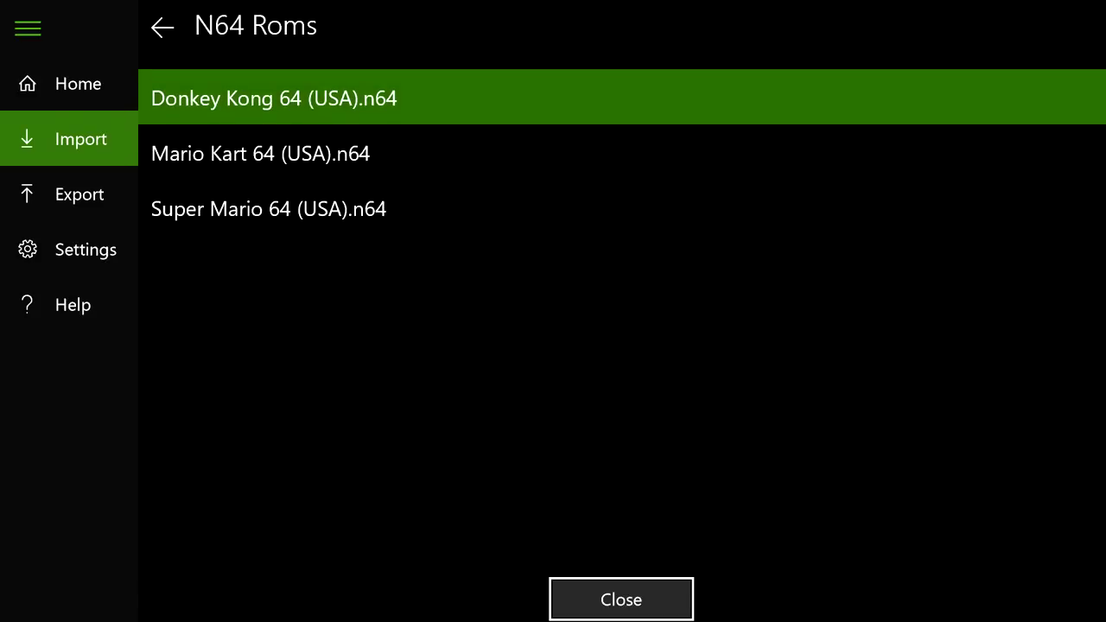
- Start importing Mario Kart 64 (USA).n64 from the N64 Roms folder and dismiss the error message
{"action": "key", "text": "Up"}
{"action": "key", "text": "Up"}
{"action": "key", "text": "Return"}
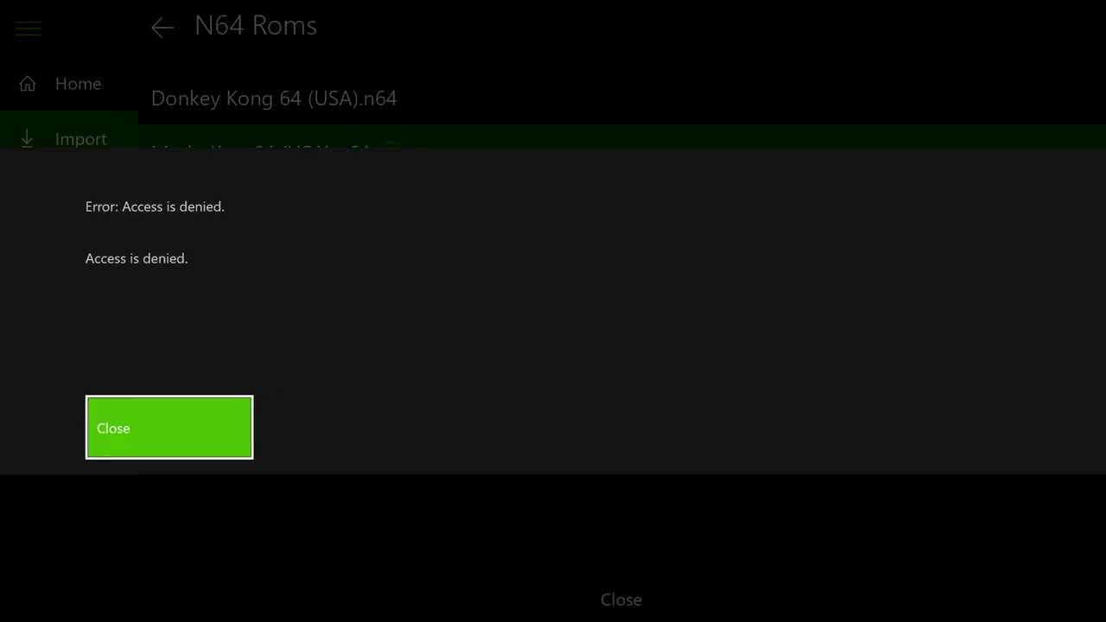
{"action": "key", "text": "Return"}
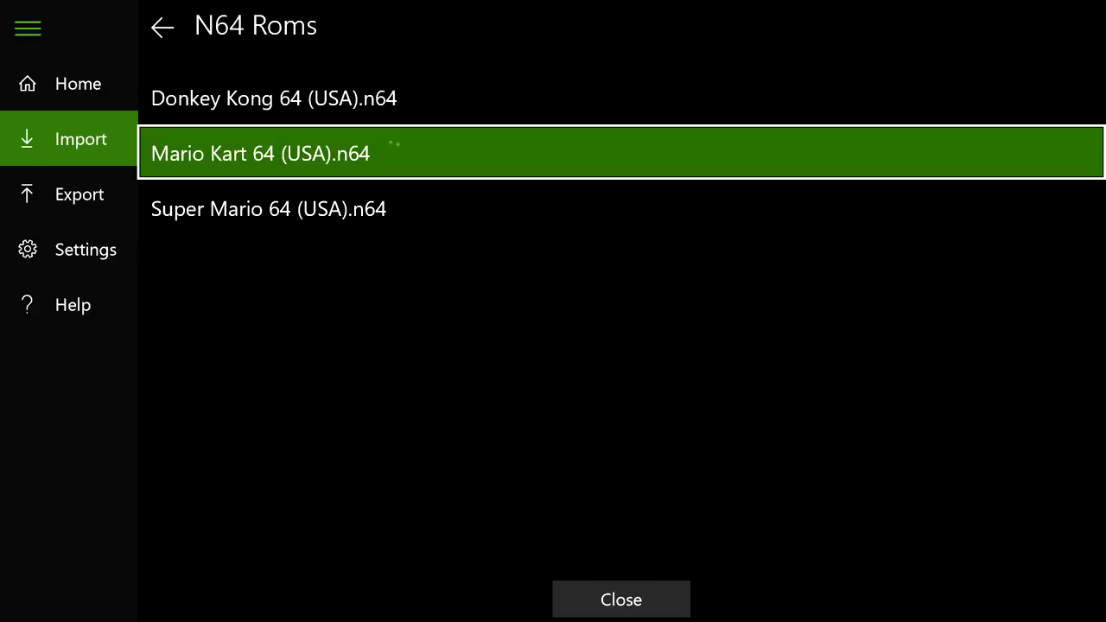
- Start importing Super Mario 64 (USA).n64 and Donkey Kong 64 (USA).n64 from the N64 Roms folder
{"action": "key", "text": "Down"}
{"action": "key", "text": "Return"}
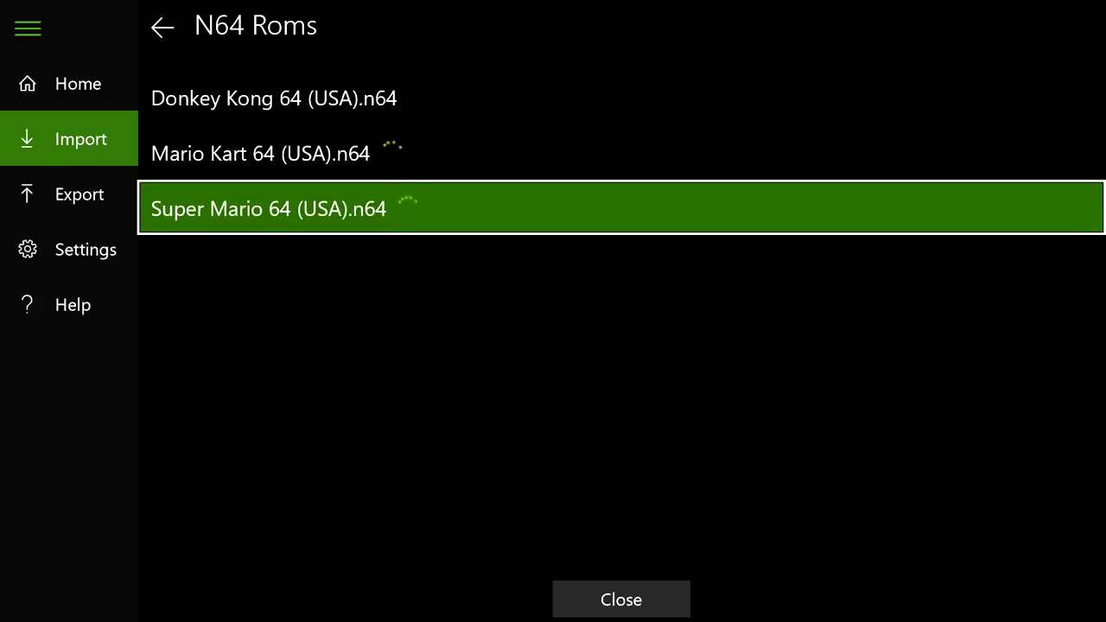
{"action": "key", "text": "Up"}
{"action": "key", "text": "Up"}
{"action": "key", "text": "Return"}
- Try to leave the import browser for the Home page and dismiss the download notice
{"action": "key", "text": "Left"}
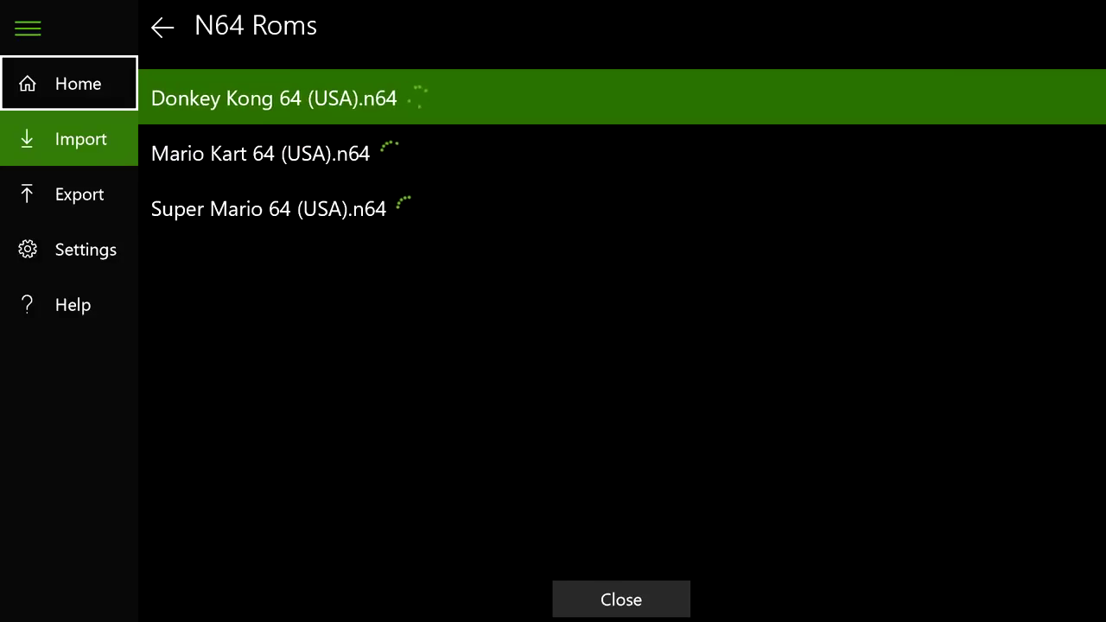
{"action": "key", "text": "Return"}
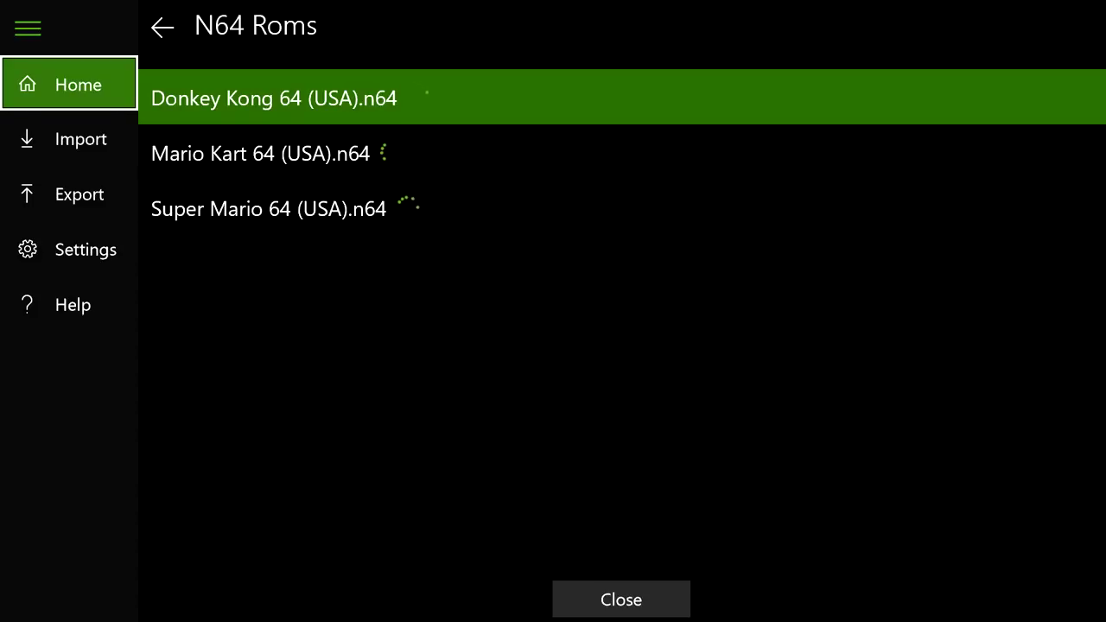
{"action": "key", "text": "Return"}
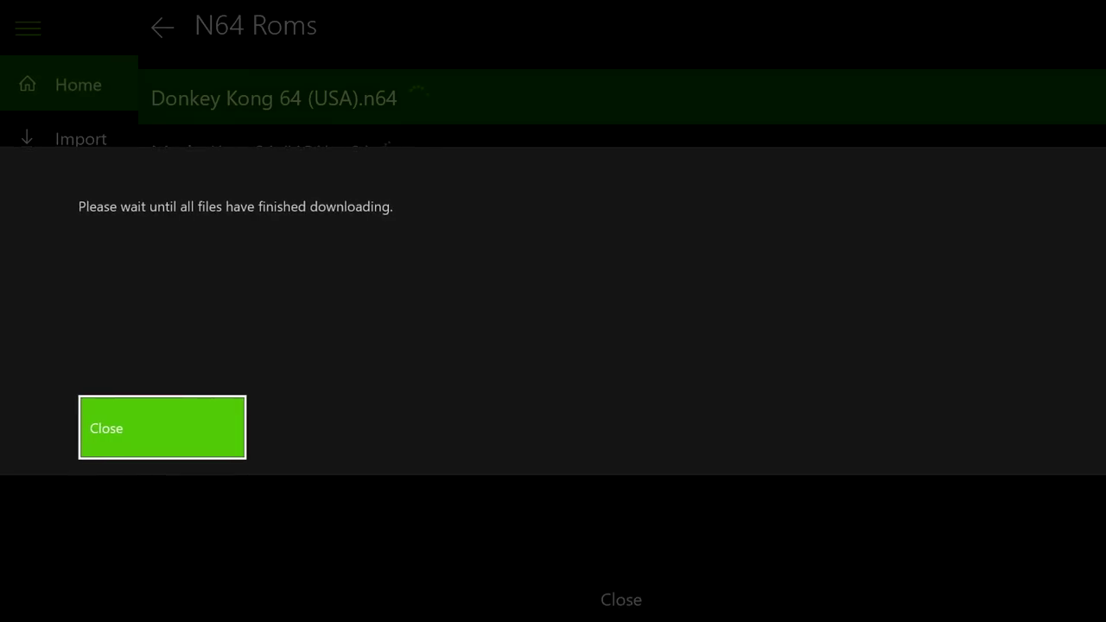
{"action": "key", "text": "Return"}
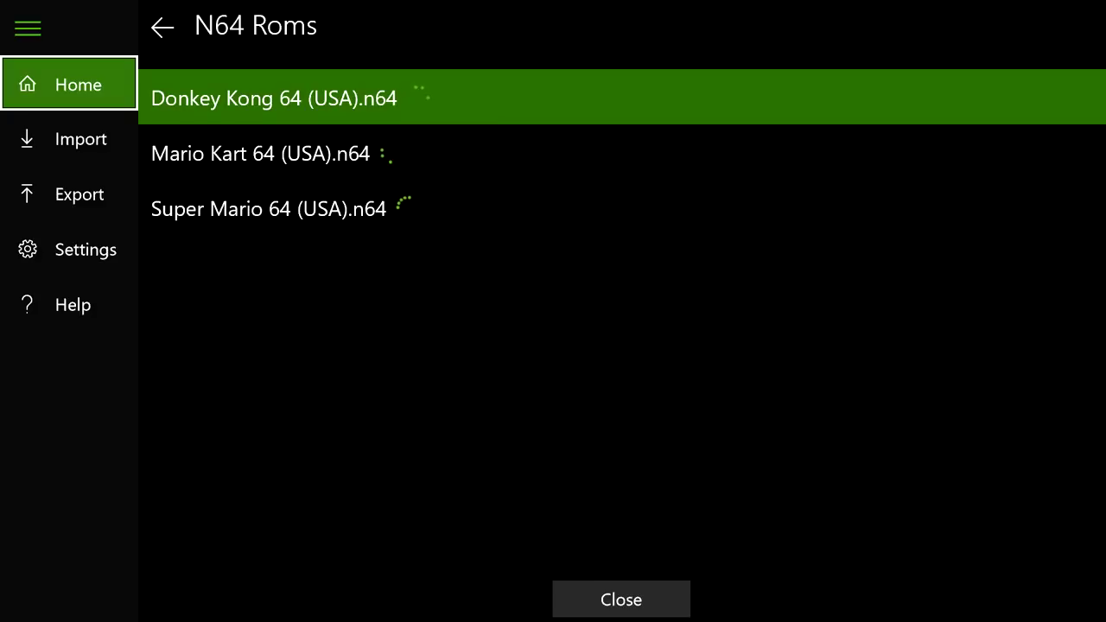